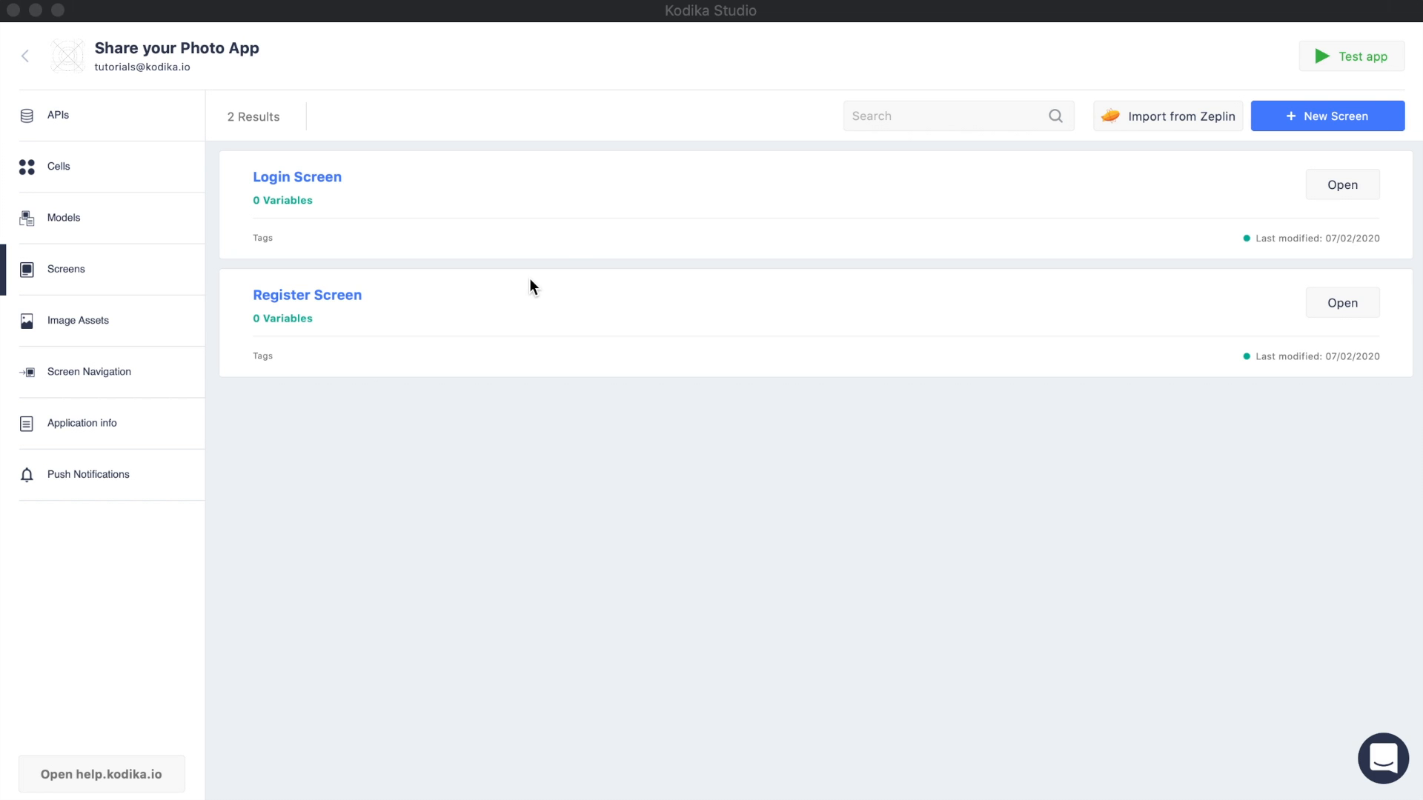
# Add a new One View screen navigation from the Screen Navigation list
pyautogui.click(78, 381)
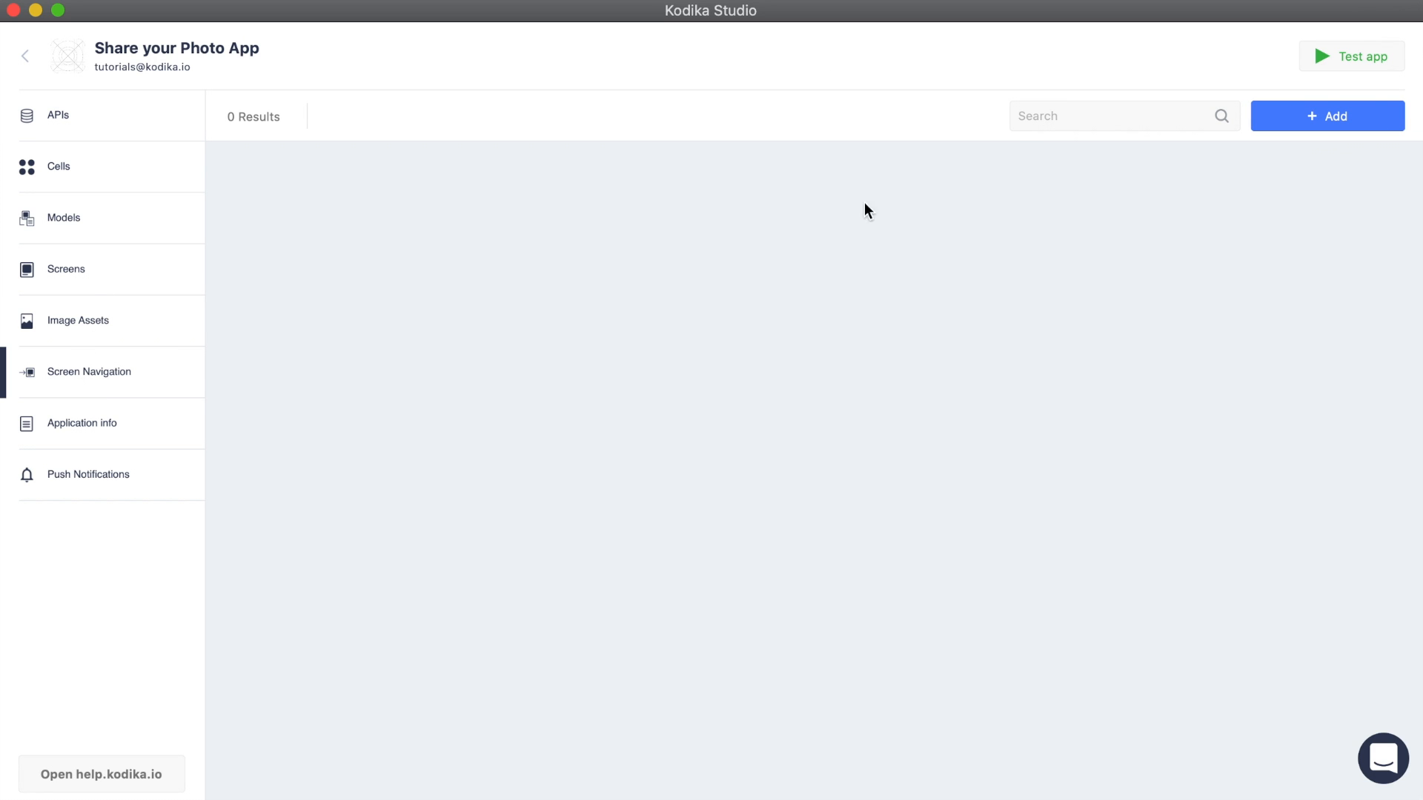
pyautogui.click(1317, 116)
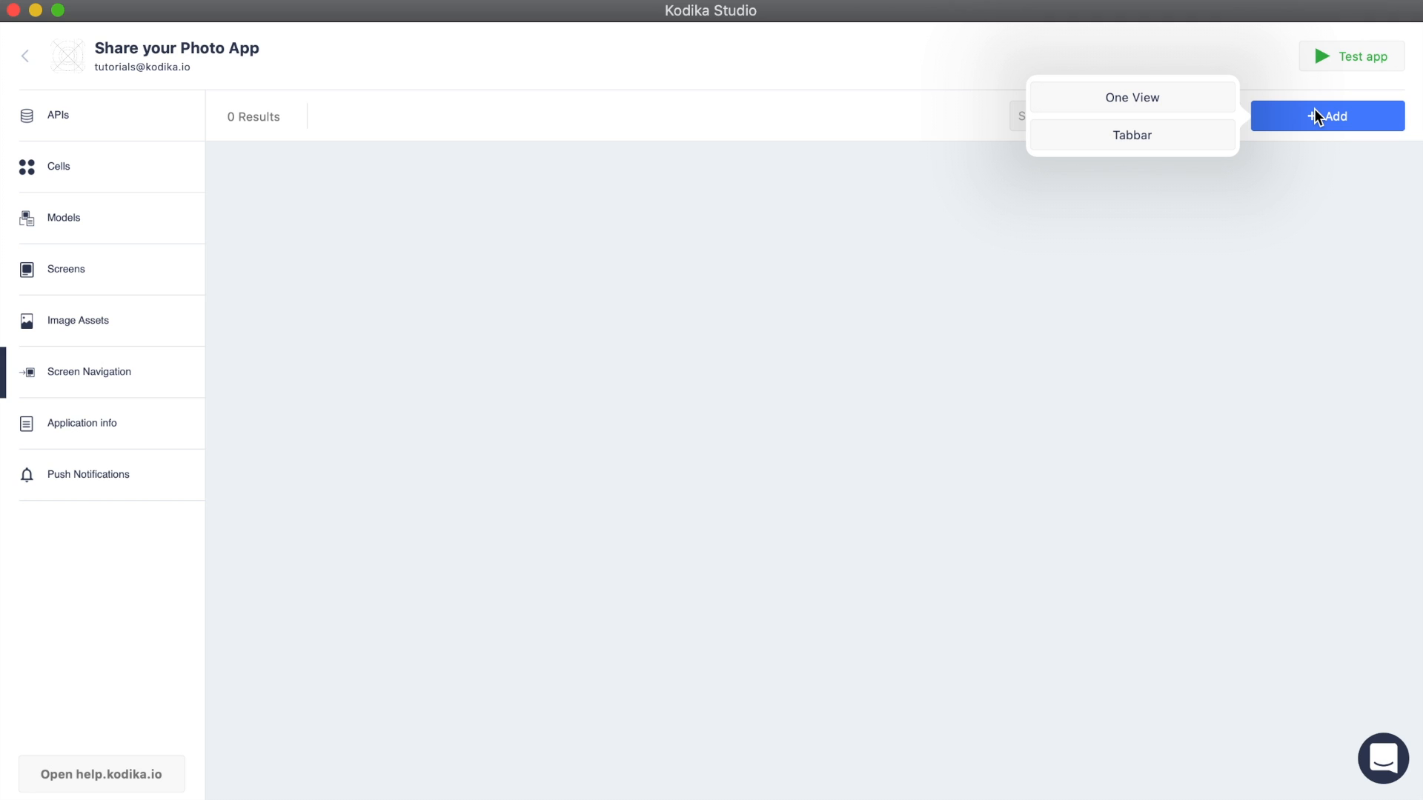
pyautogui.click(1123, 101)
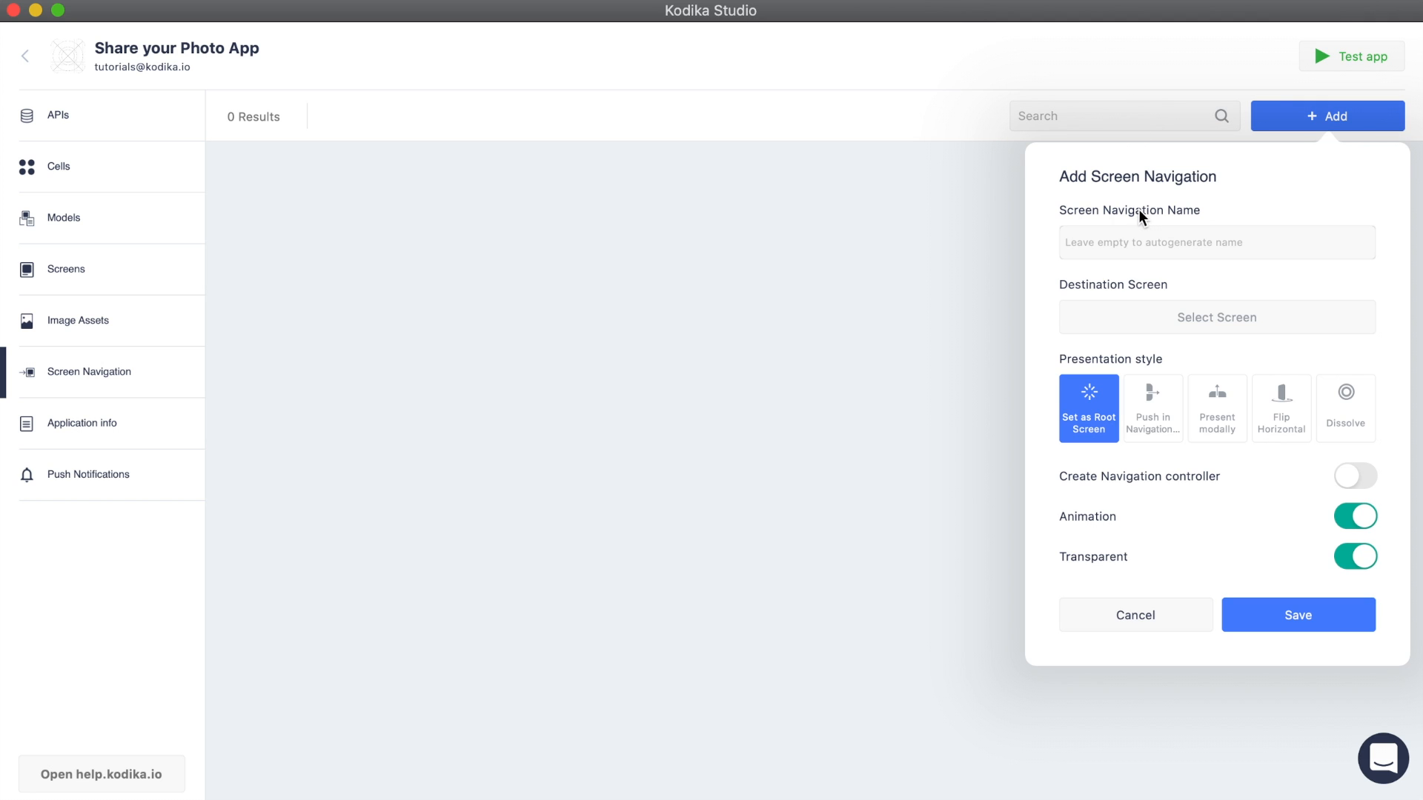
# Set Login Screen as the destination and save the Set root Login Screen navigation
pyautogui.click(1213, 315)
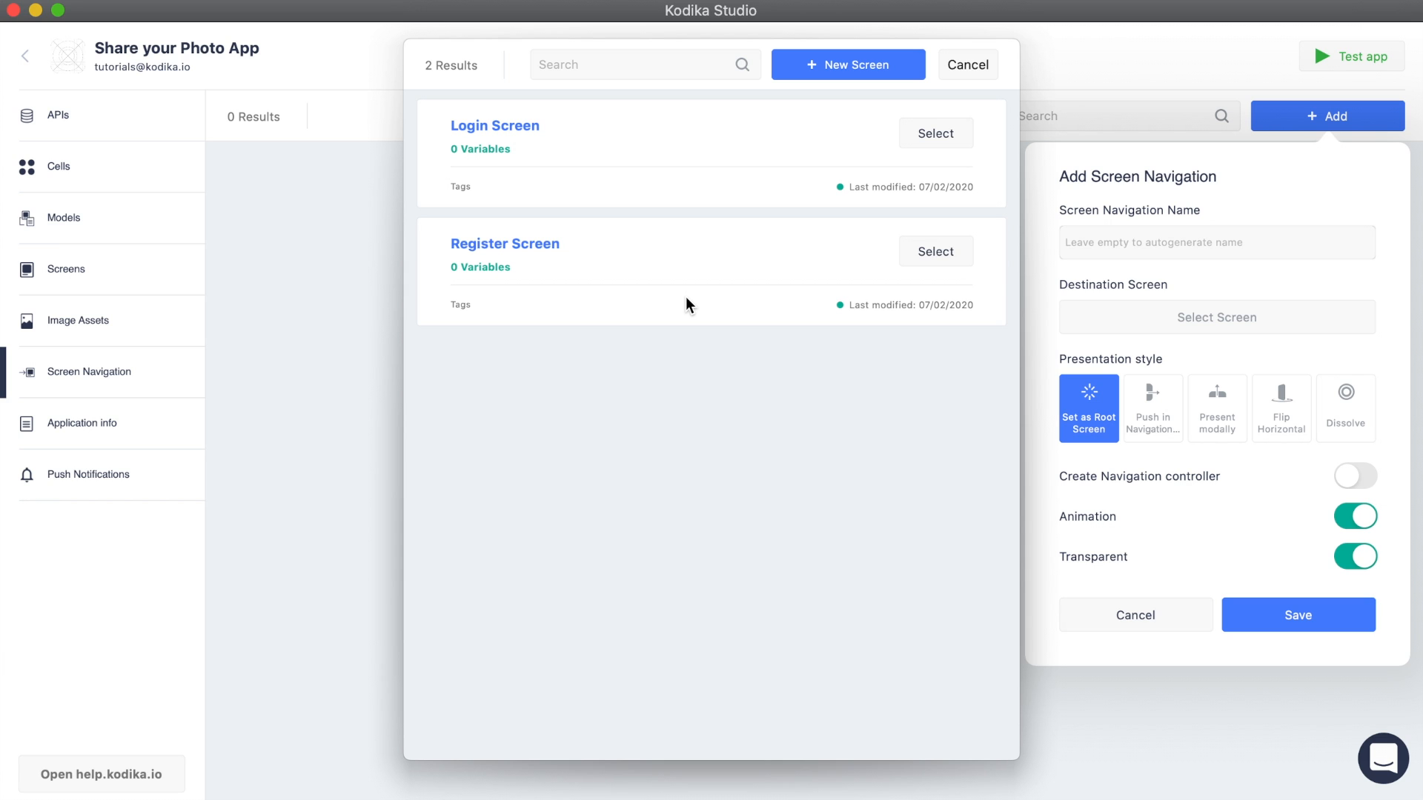
pyautogui.click(523, 151)
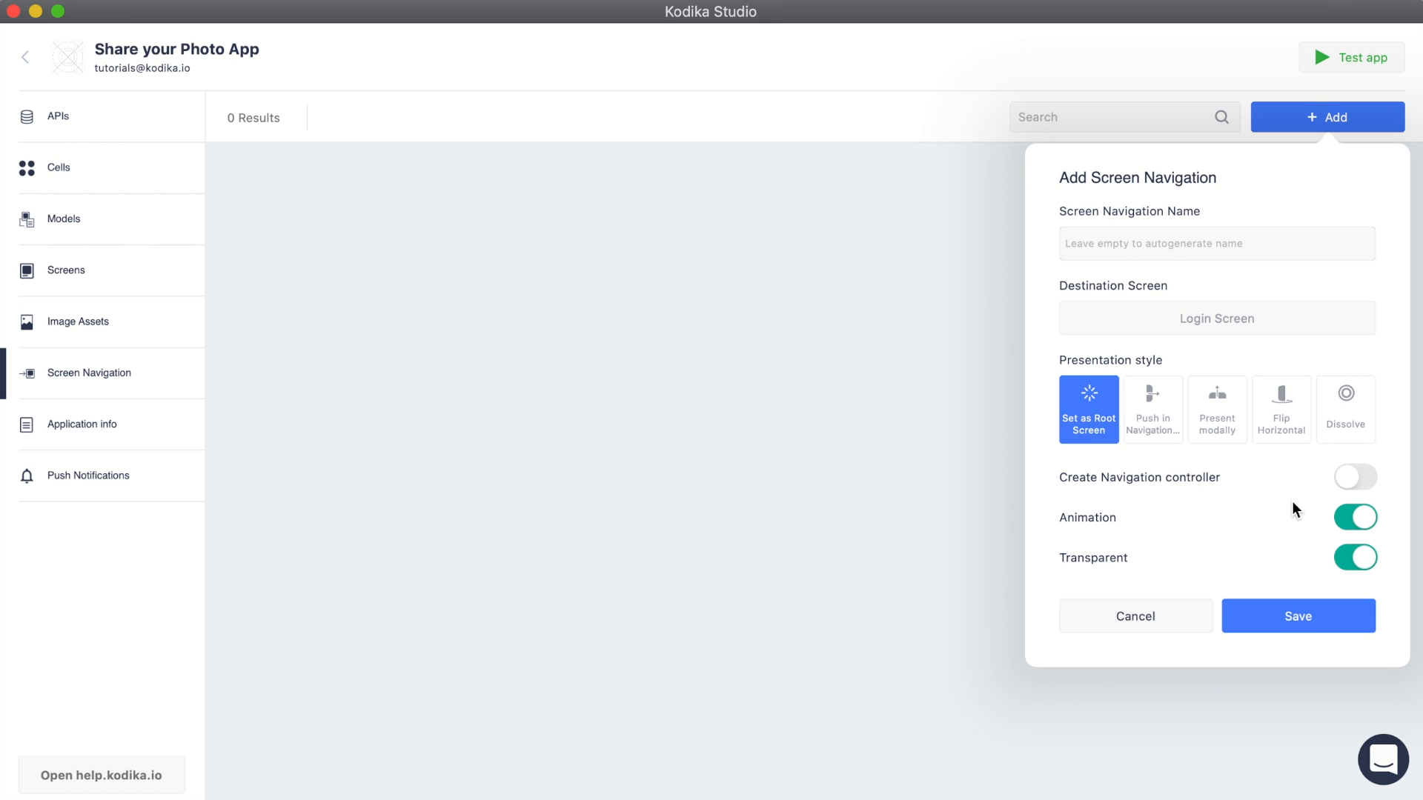
pyautogui.click(1322, 613)
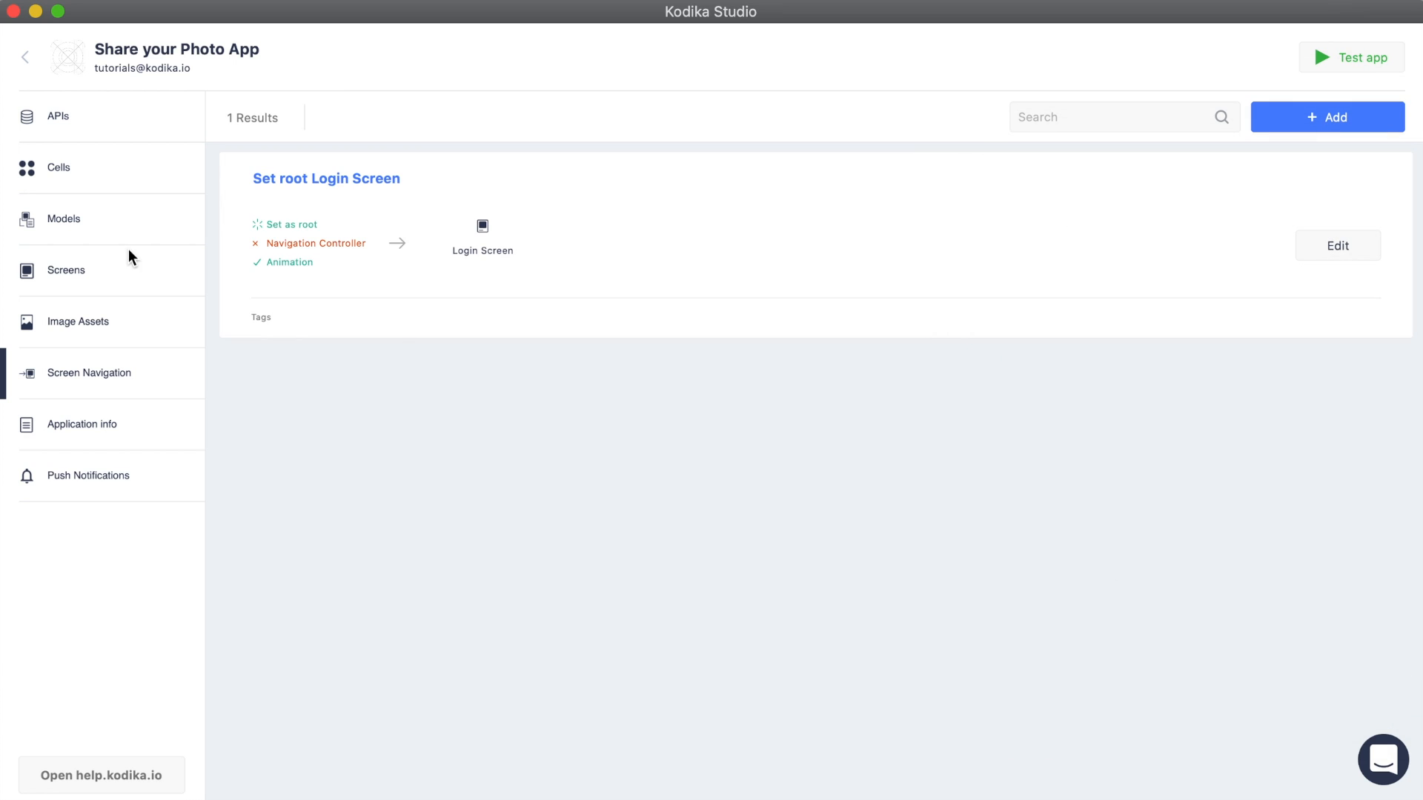
# Select Register Screen's Go to Login button and start adding an On Click action
pyautogui.click(71, 275)
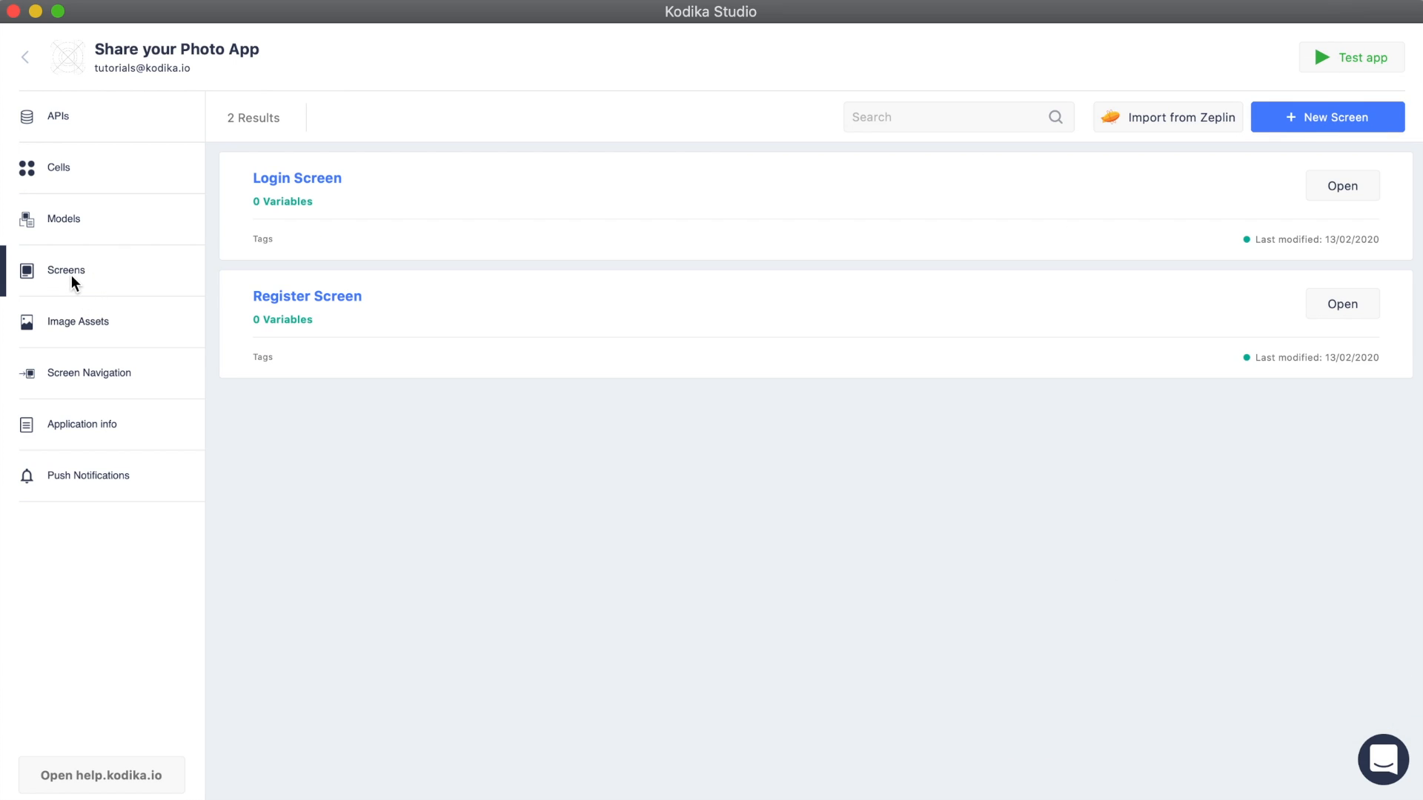
pyautogui.click(416, 326)
pyautogui.click(378, 519)
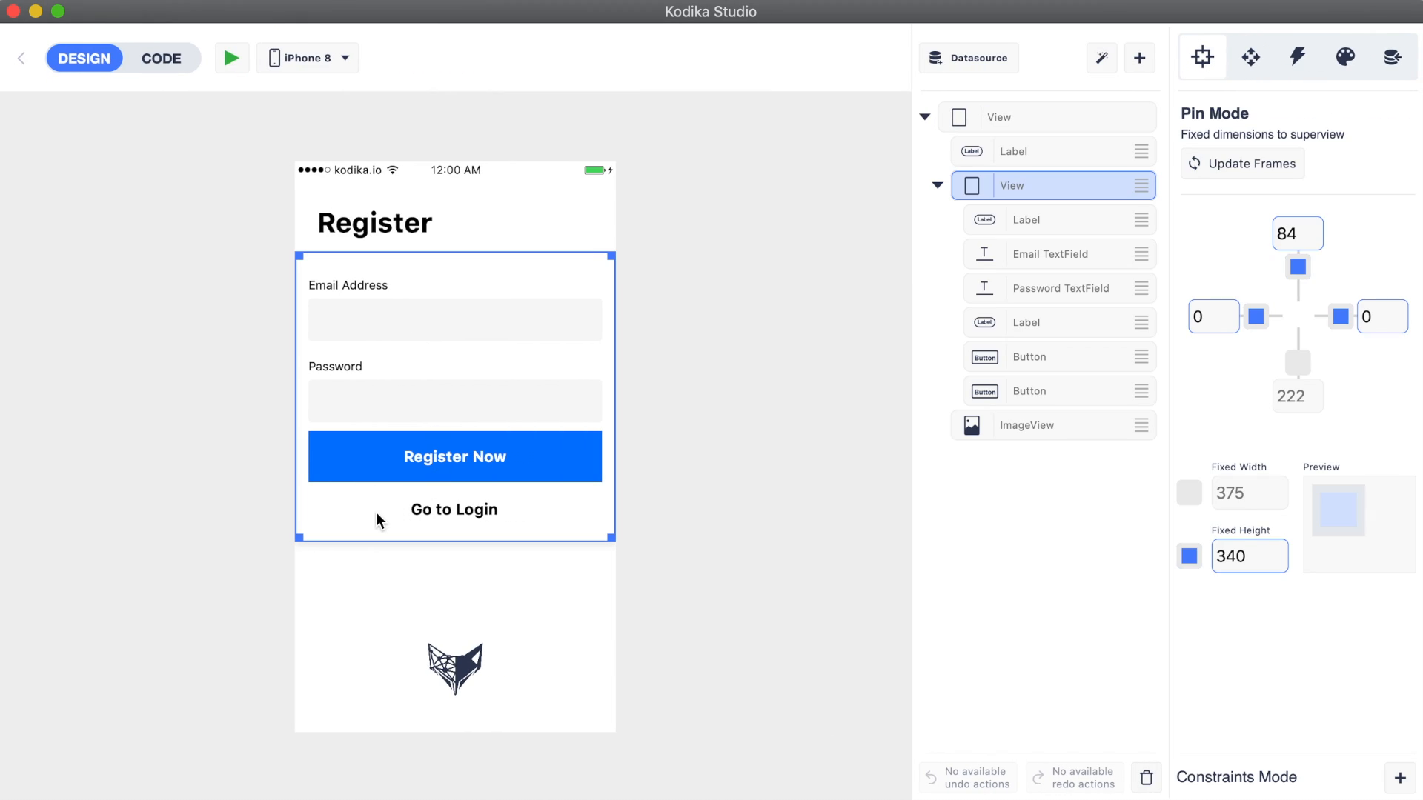
pyautogui.click(434, 514)
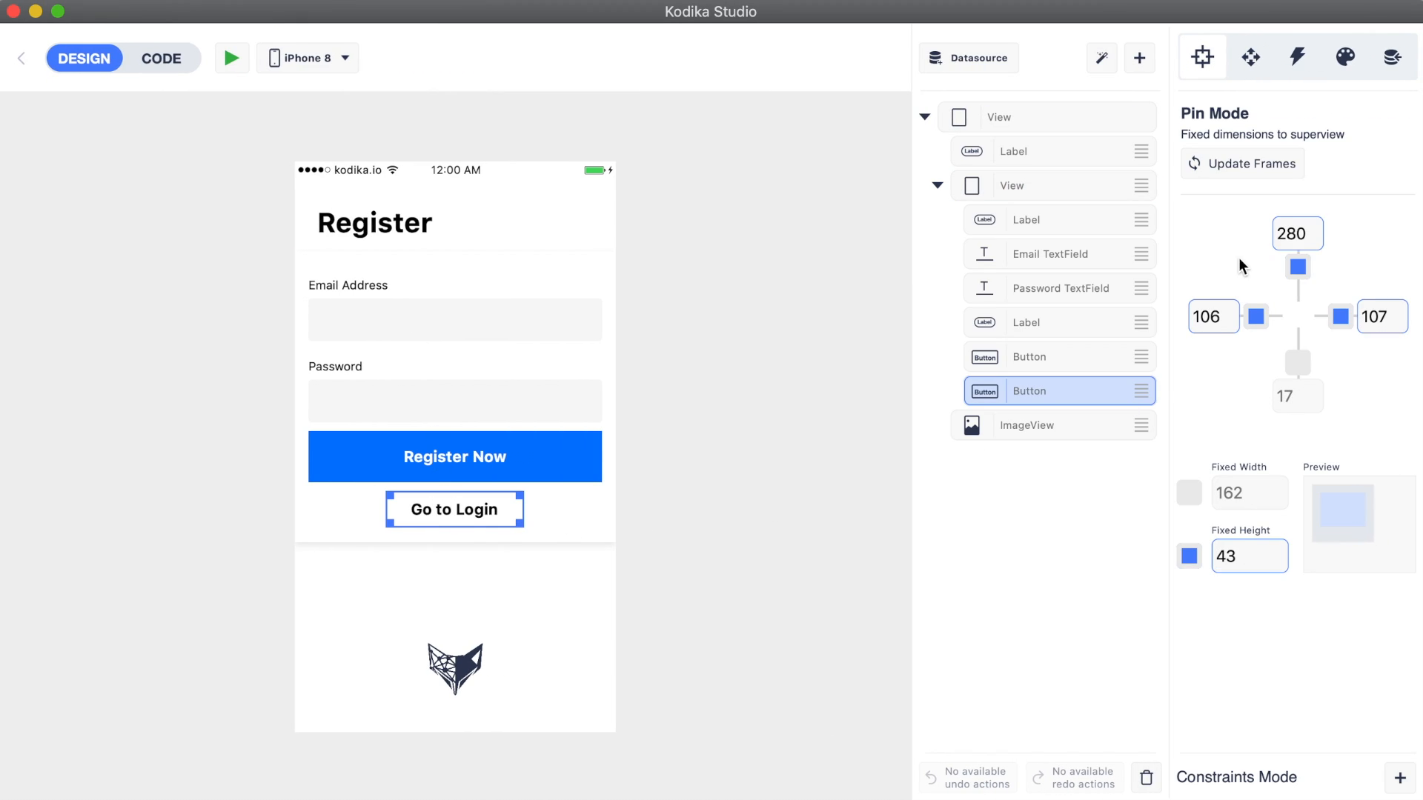
pyautogui.click(1298, 59)
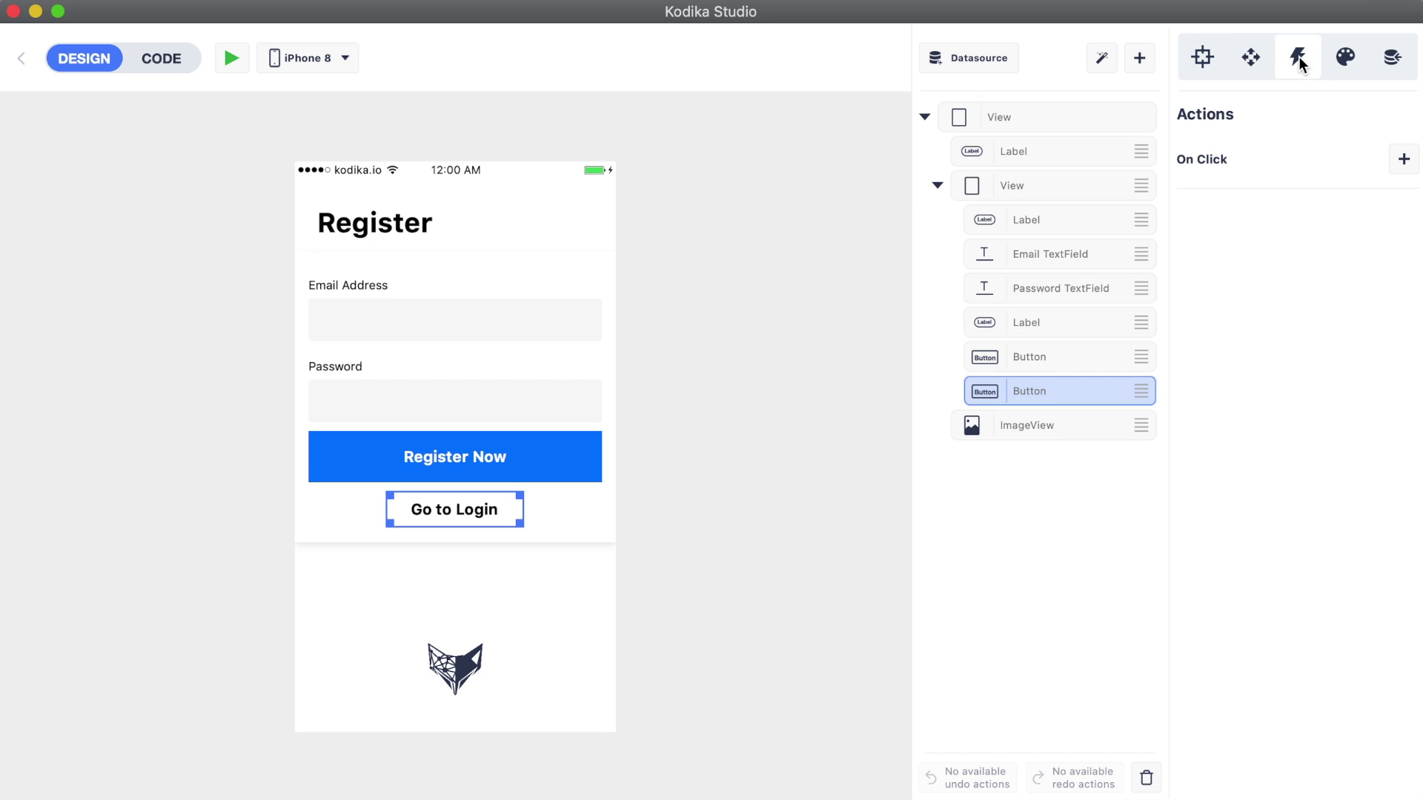
pyautogui.click(1403, 160)
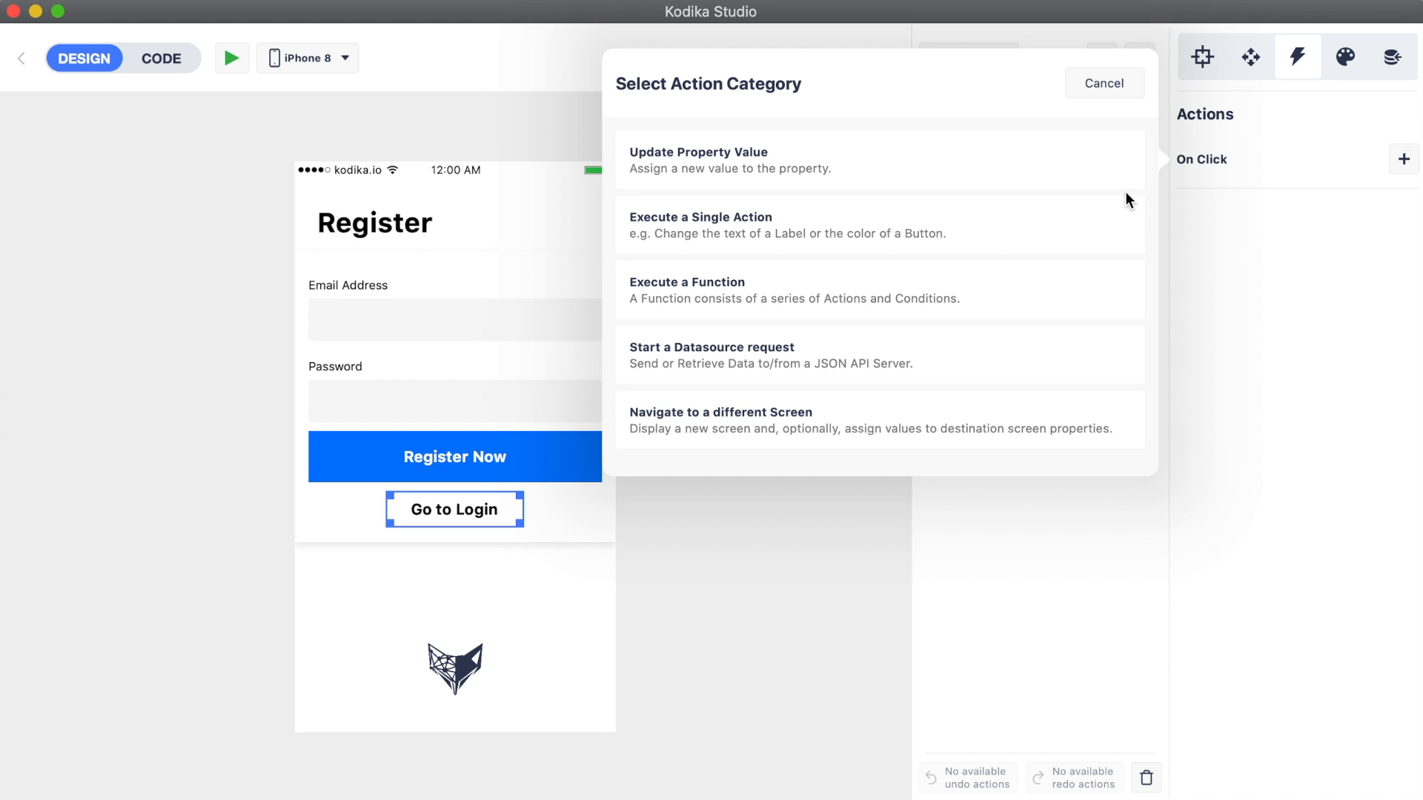
# Assign the Set root Login Screen navigation to the click and tap Go to Login in the simulator
pyautogui.click(744, 420)
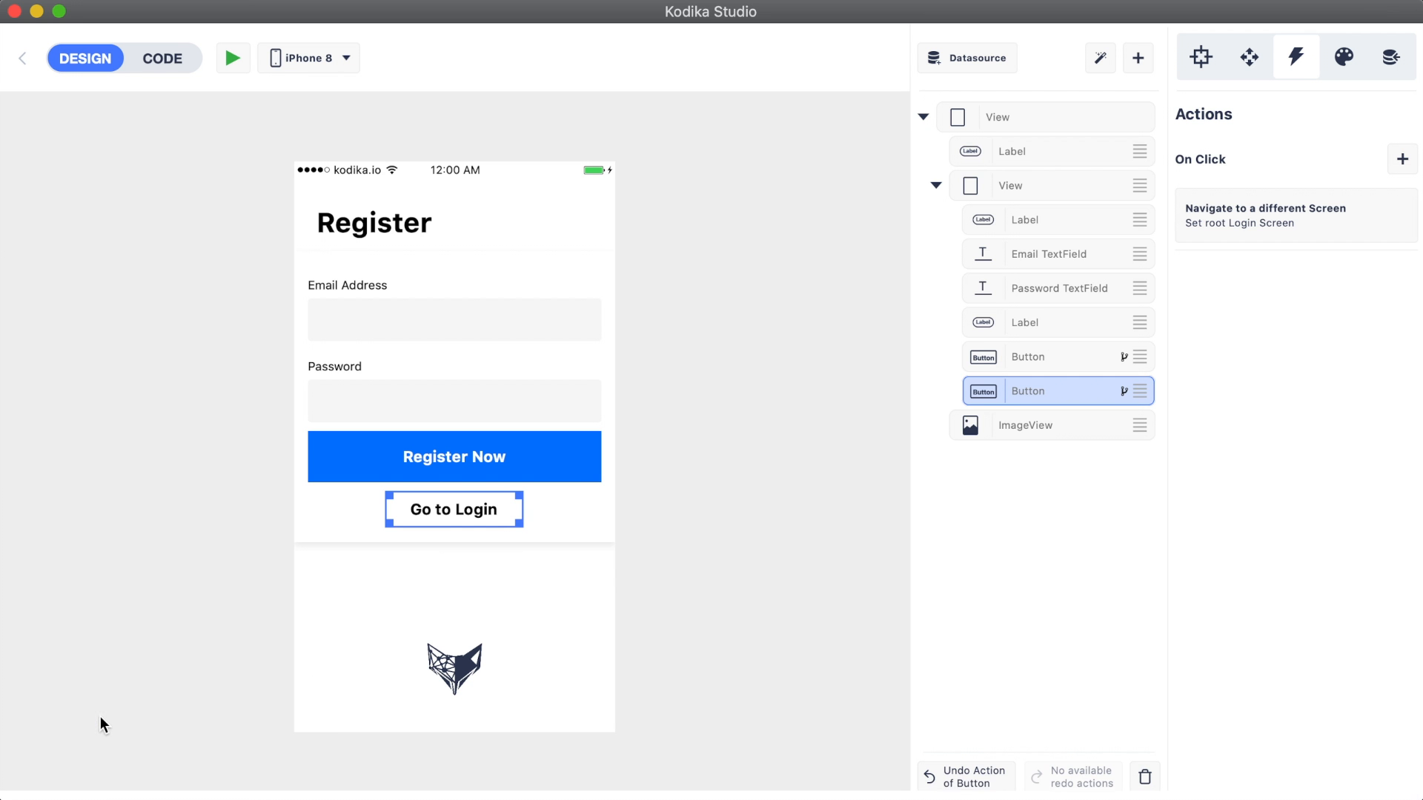
pyautogui.click(229, 65)
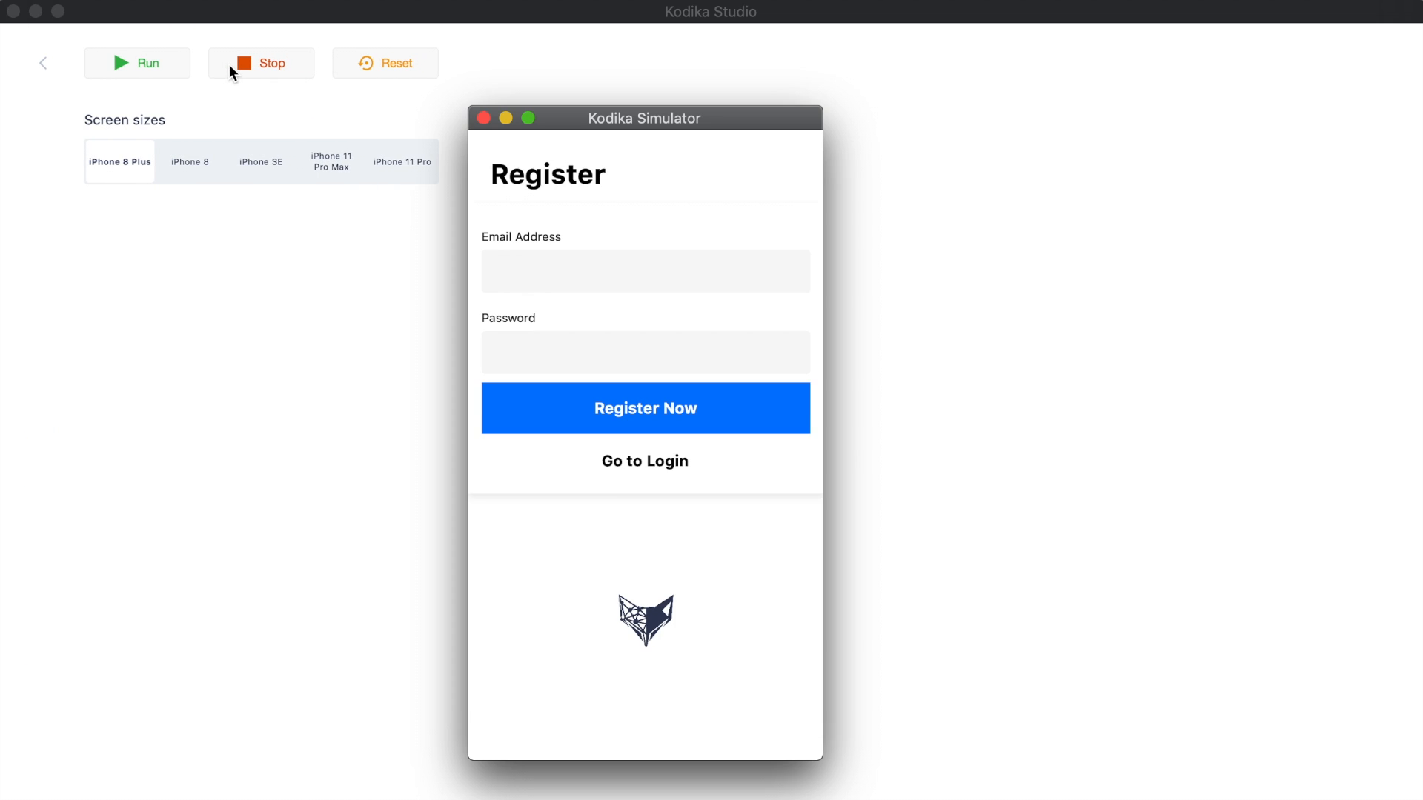
pyautogui.click(664, 465)
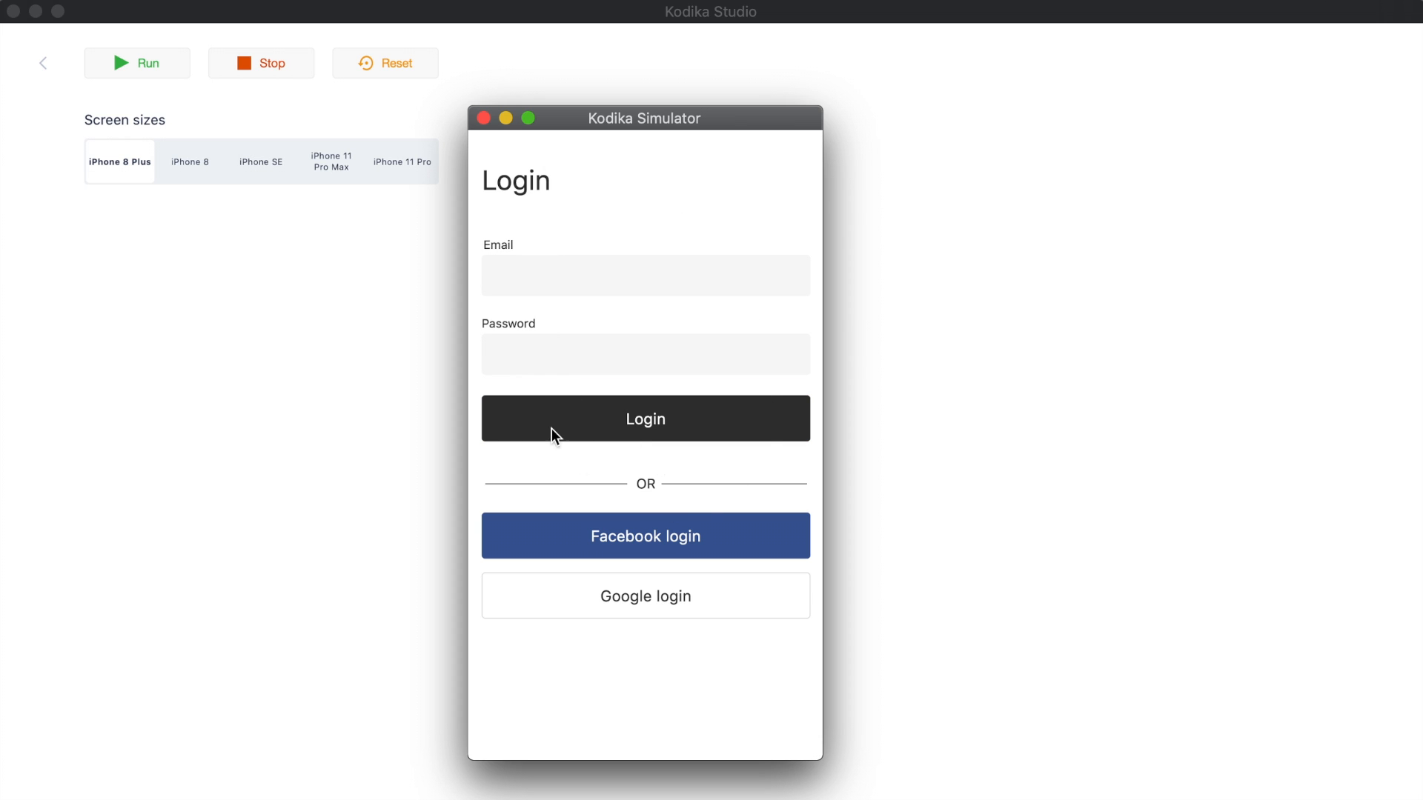